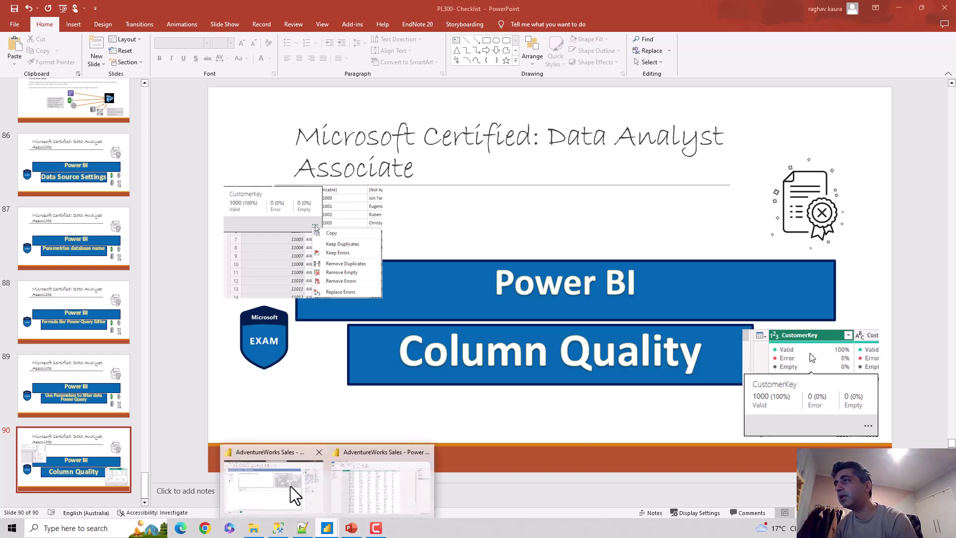
Close the stray Power Query Editor window and switch to the AdventureWorks Sales report.
{"action": "left_click", "coordinate": [381, 485]}
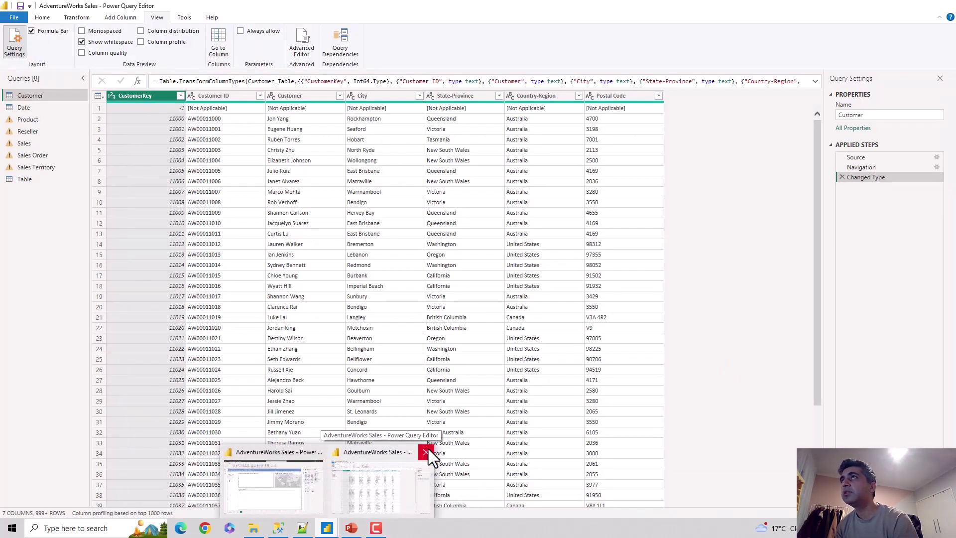
{"action": "left_click", "coordinate": [427, 452]}
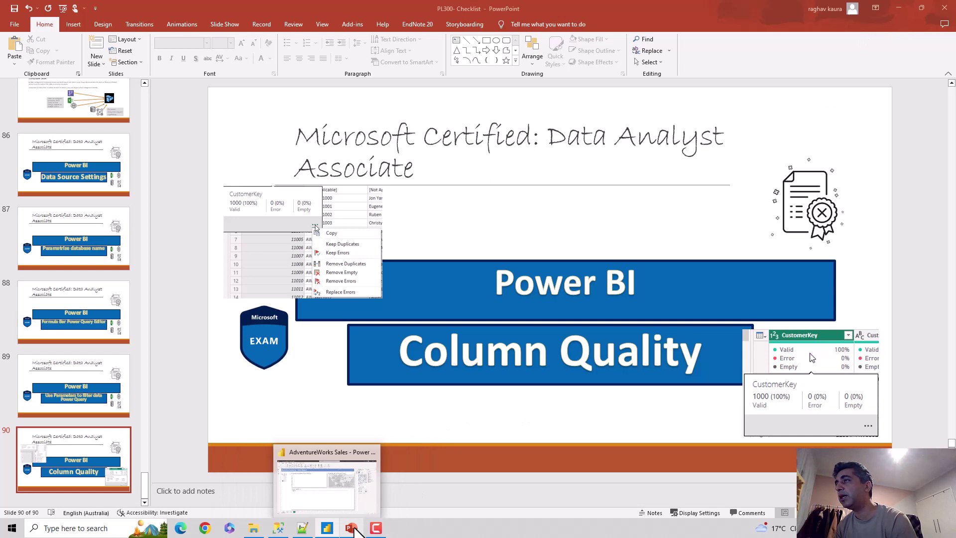
{"action": "left_click", "coordinate": [328, 485]}
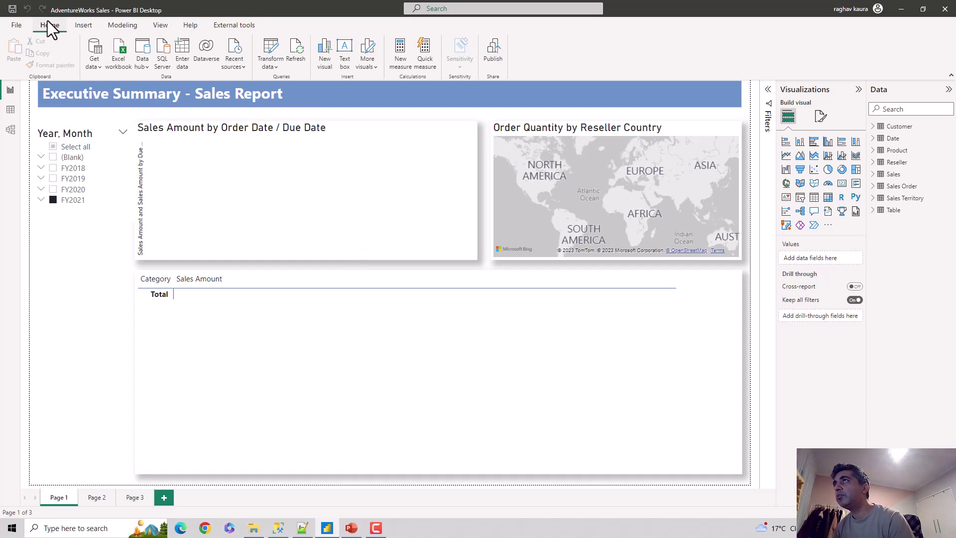
Launch Power Query Editor via Transform data to show the Customer query.
{"action": "left_click", "coordinate": [277, 68]}
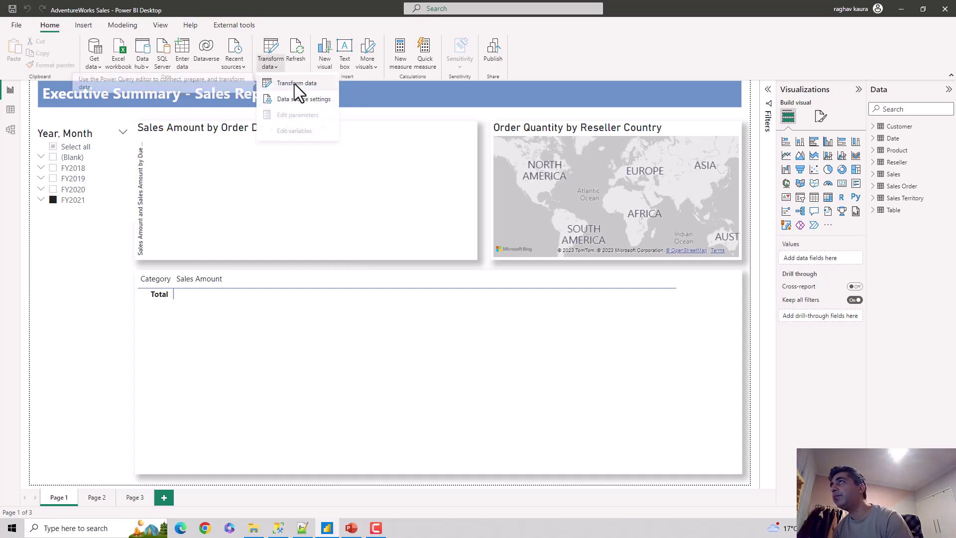
{"action": "left_click", "coordinate": [288, 83]}
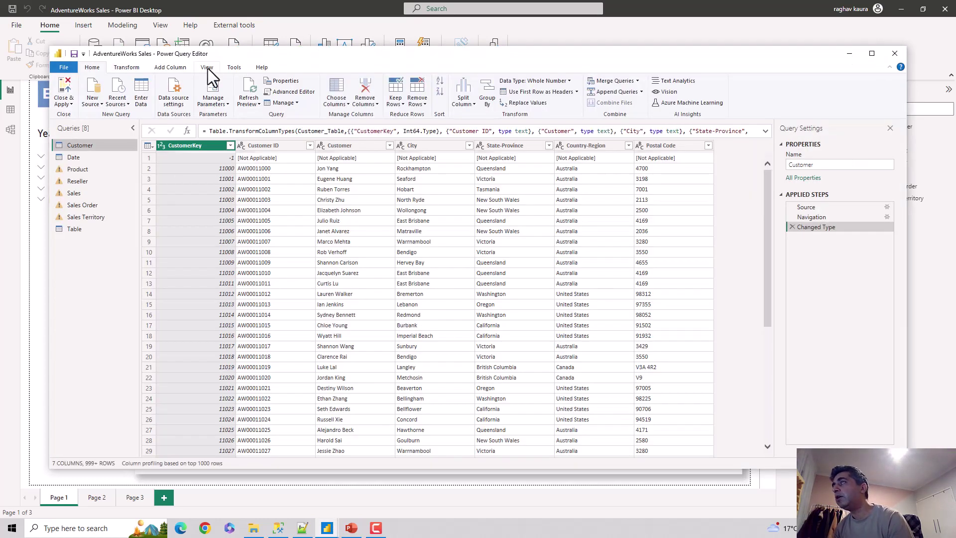
Enable Column quality from the View tab's Data Preview options.
{"action": "left_click", "coordinate": [208, 68]}
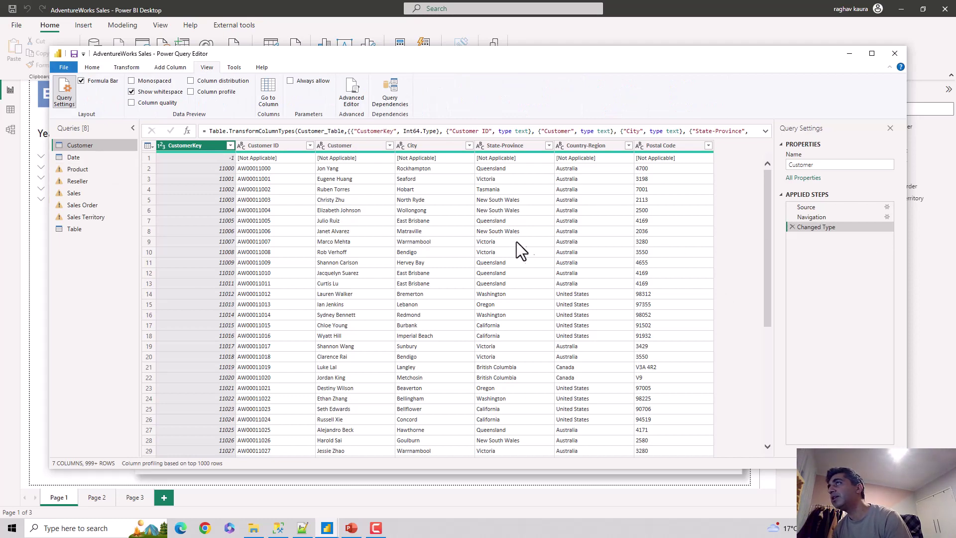
{"action": "left_click", "coordinate": [132, 103]}
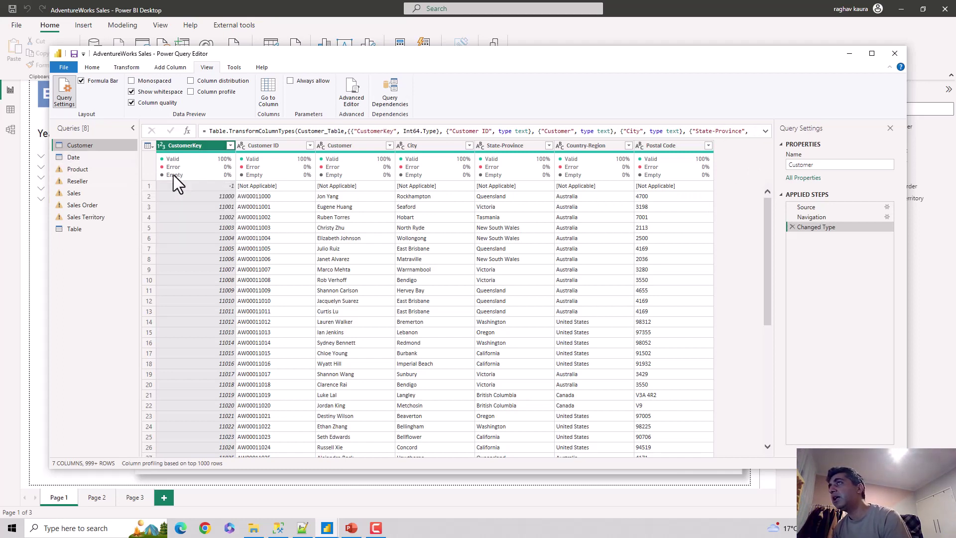
{"action": "mouse_move", "coordinate": [191, 166]}
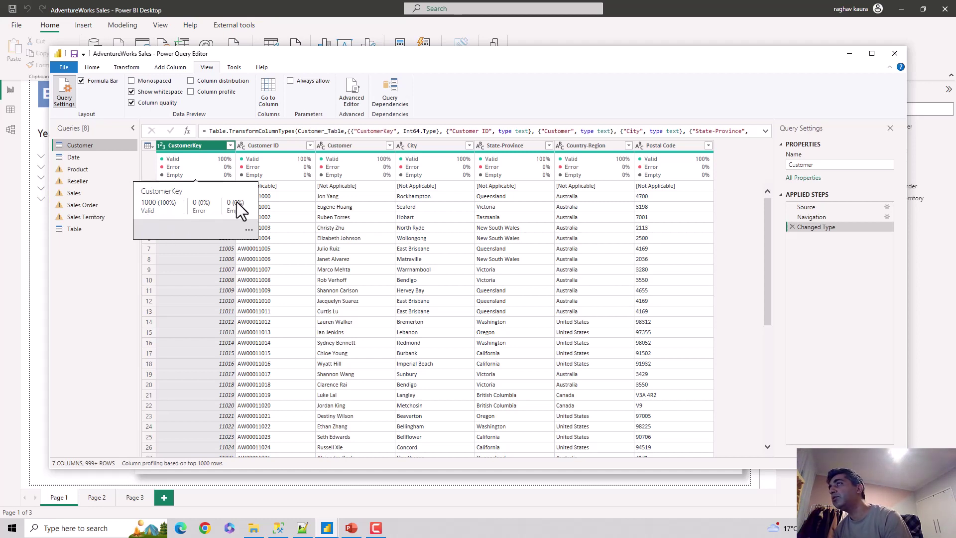
{"action": "left_click", "coordinate": [247, 231]}
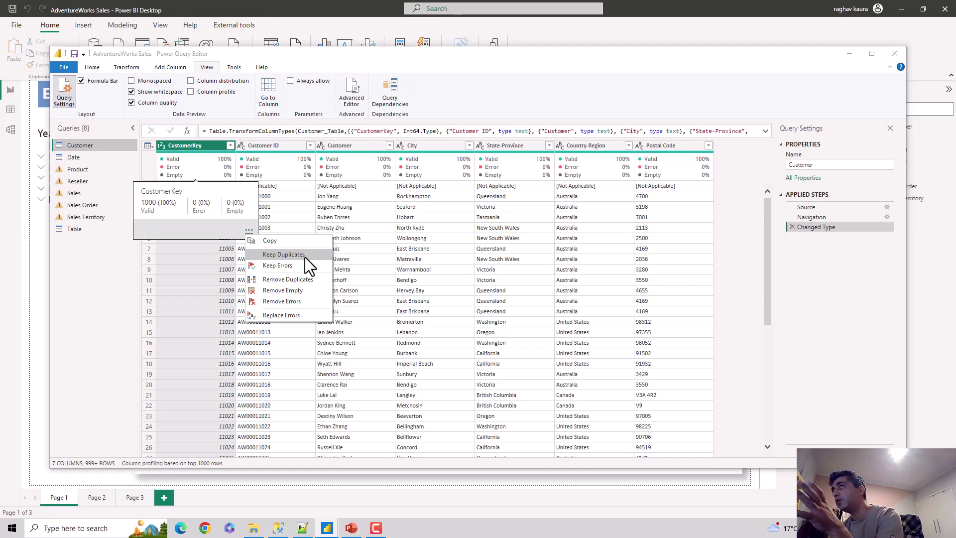
{"action": "key", "text": "Escape"}
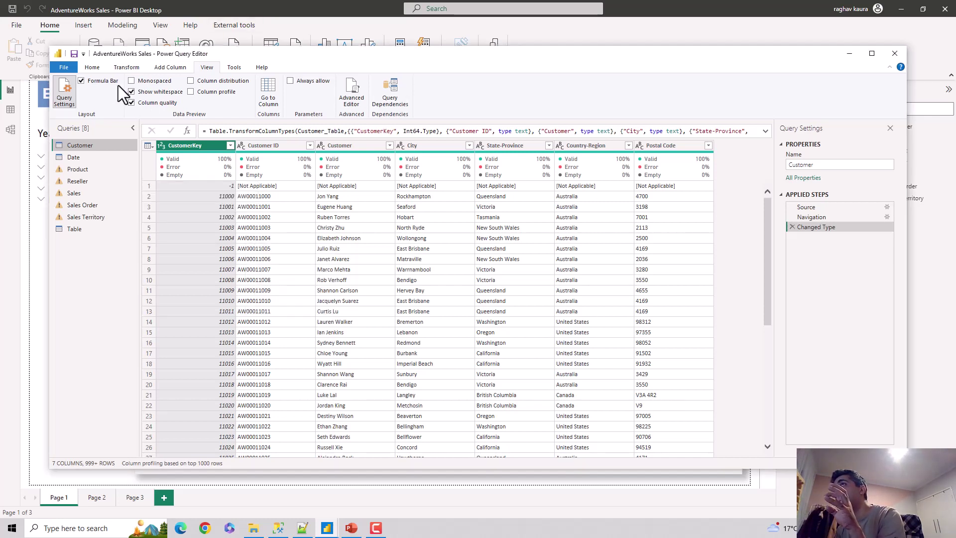